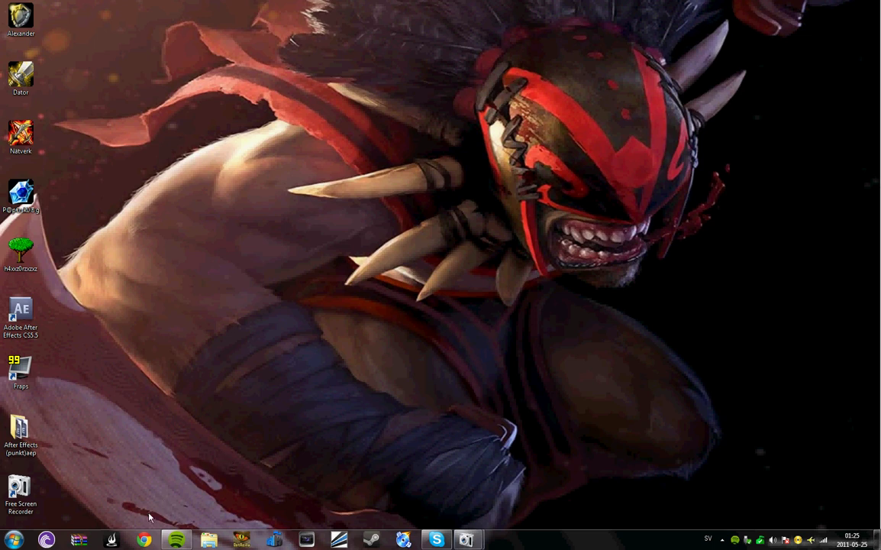
Launch Google Chrome from the taskbar to a blank New Tab page
left_click(144, 540)
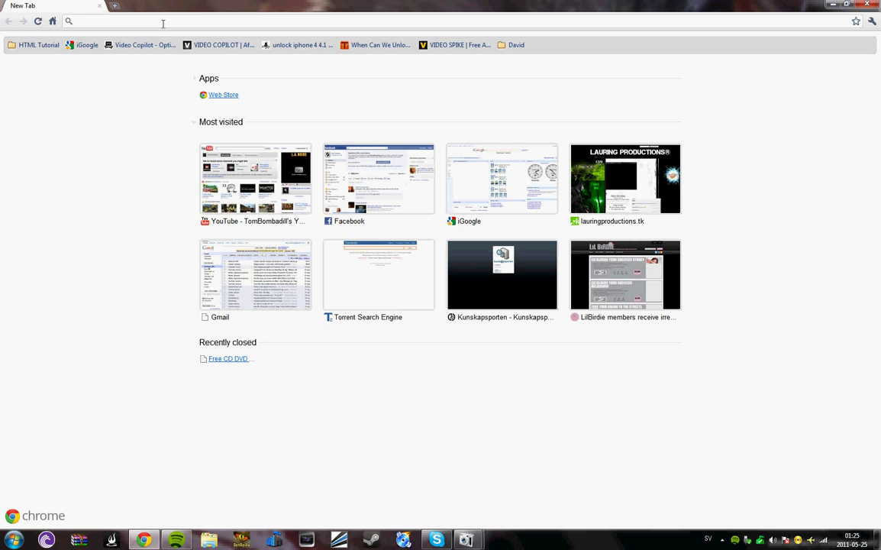
Load the FileSonic download page for Cycore_FX_HD_1.7_AE_CS5.rar
type("http://www.filesonic.com/file/171890052/Cycore_FX_HD_1.7_AE_CS5.rar")
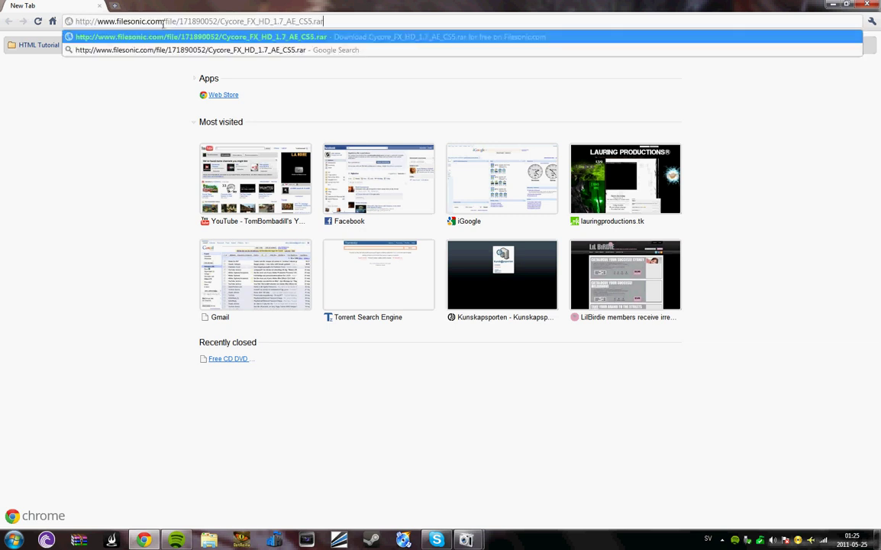
key("Return")
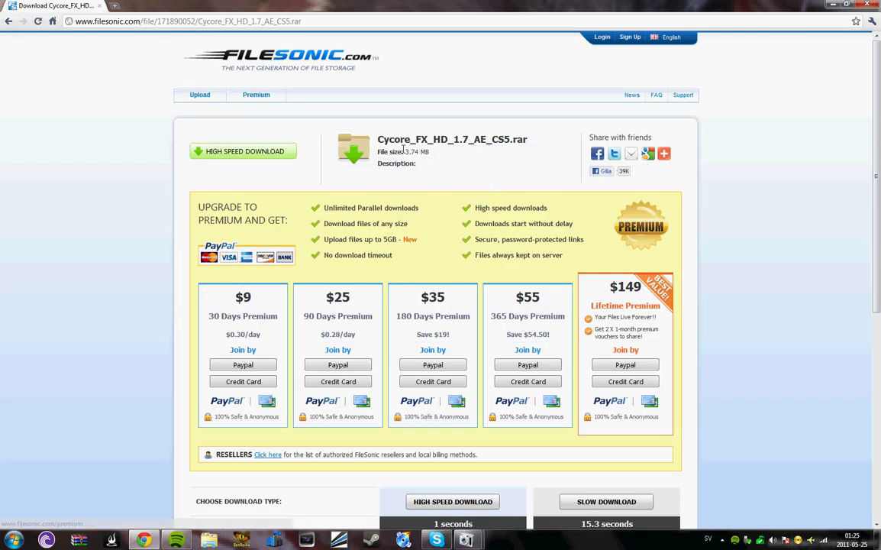
left_click_drag(345, 126, 418, 138)
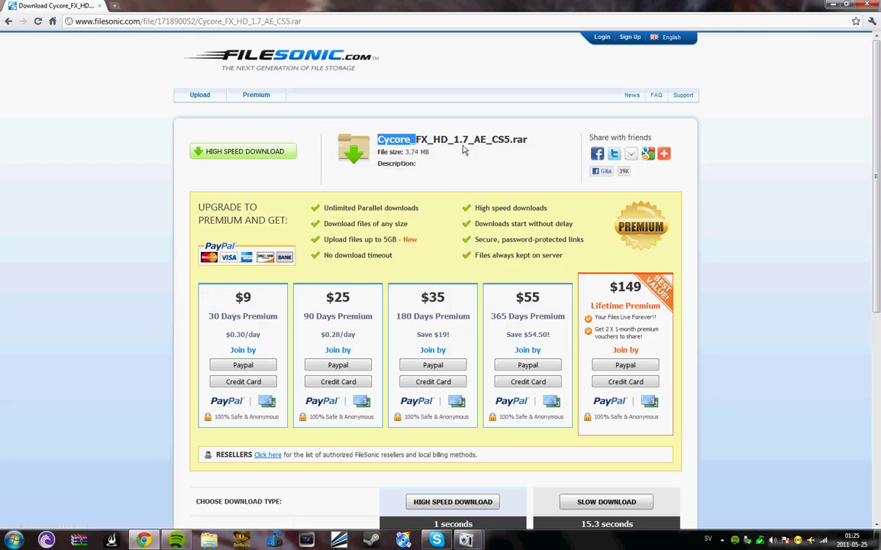
Start the free slow download and show it as the newest entry in Chrome's Downloads list
scroll(484, 165, "down", 4)
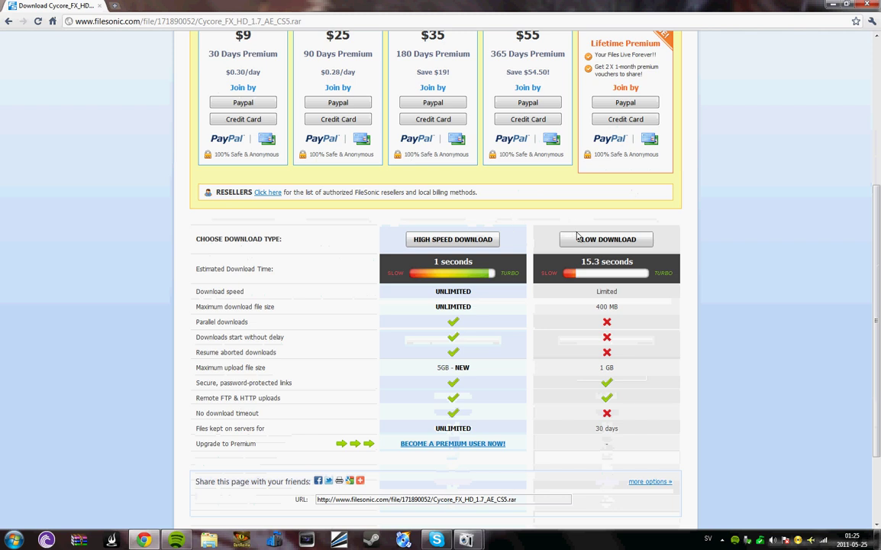
left_click(578, 239)
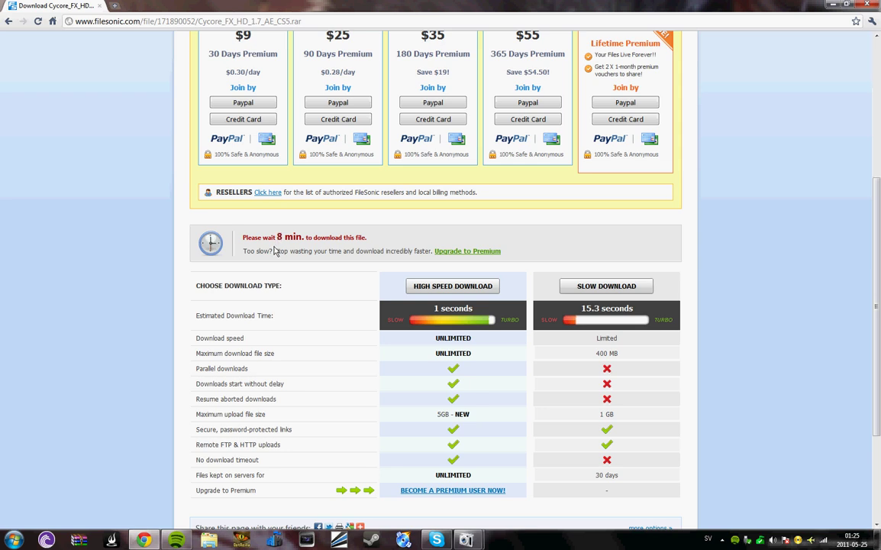
scroll(506, 388, "down", 1)
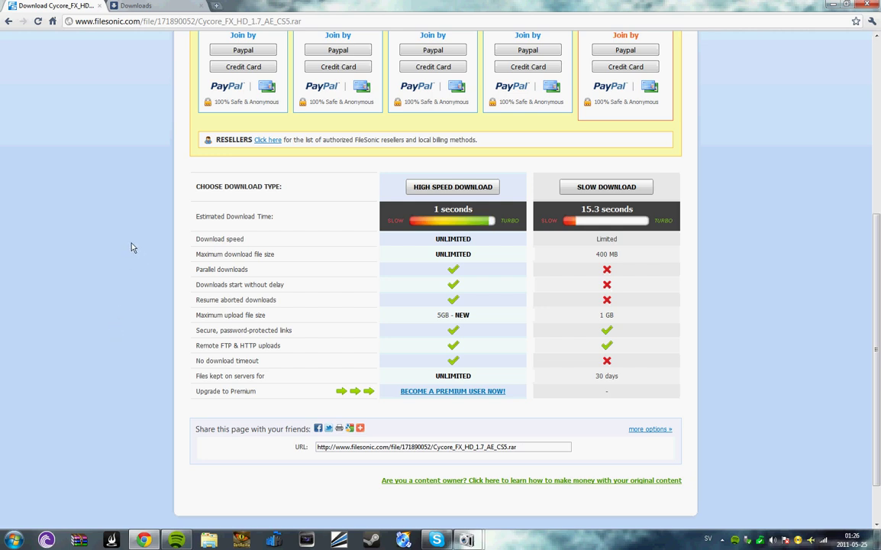
left_click(131, 6)
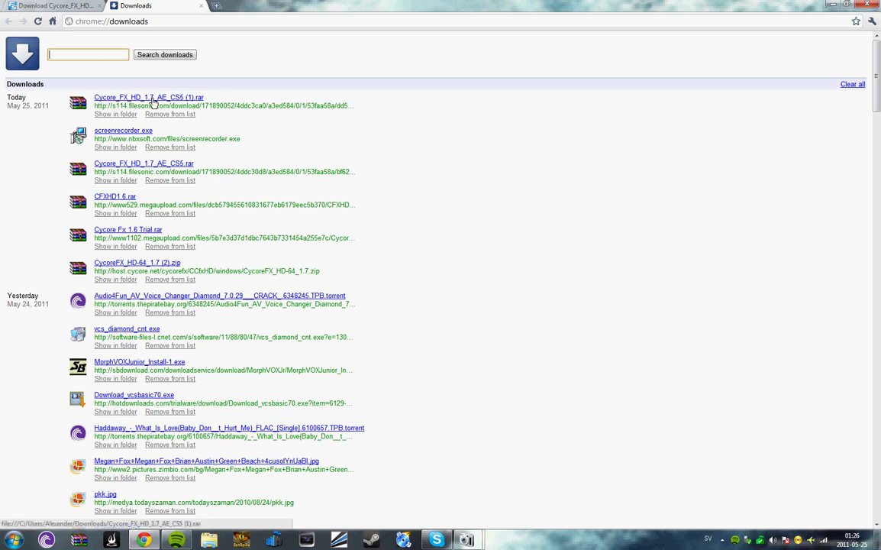
Open the Cycore archive in WinRAR and read the plugin-folder instructions in install.txt
left_click(153, 101)
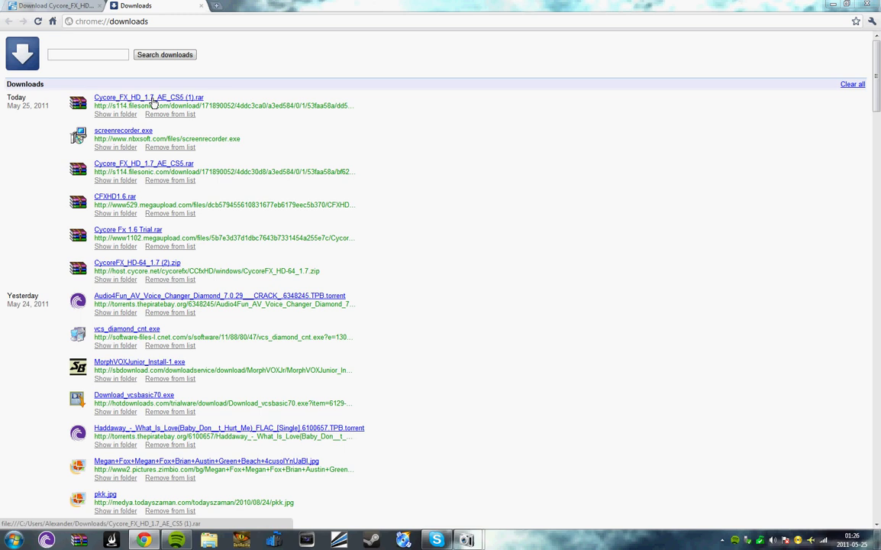
double_click(265, 244)
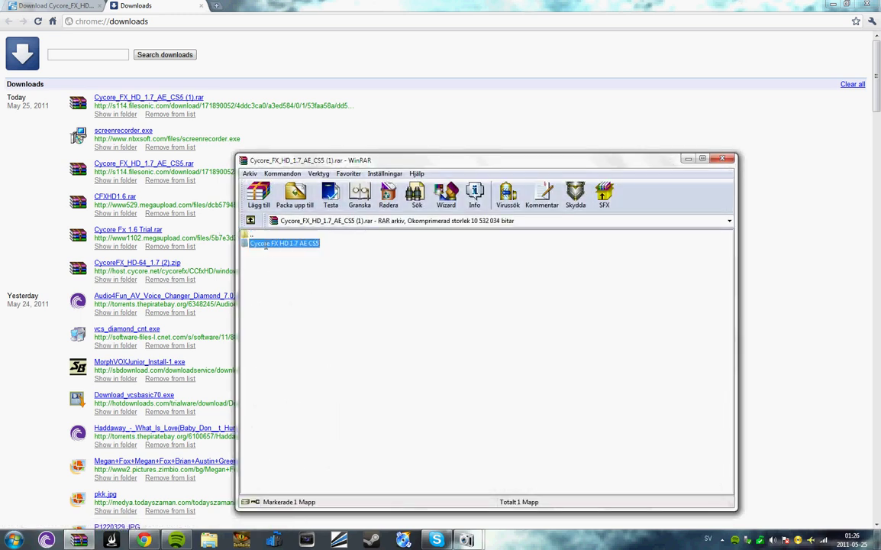
double_click(262, 252)
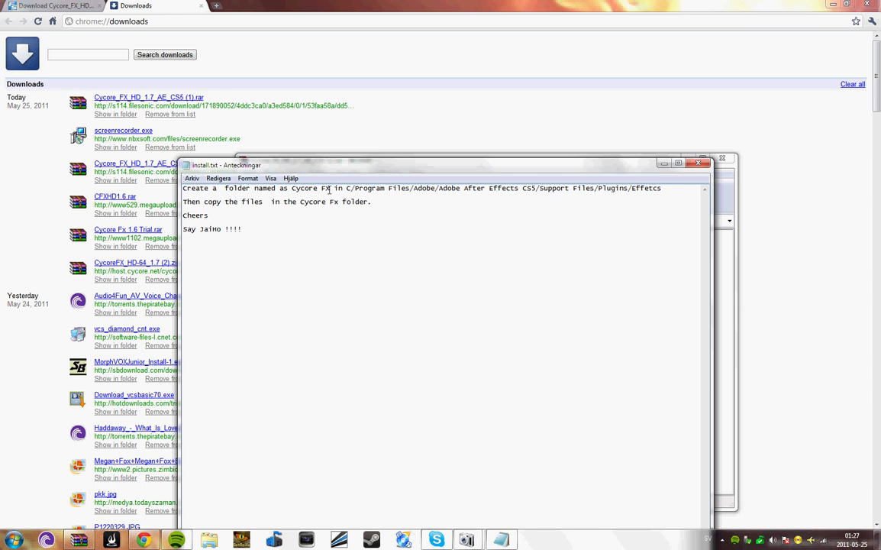
left_click_drag(330, 189, 300, 189)
Open the archive's x64 folder and select all 73 .aex plugin files
left_click(698, 163)
double_click(255, 243)
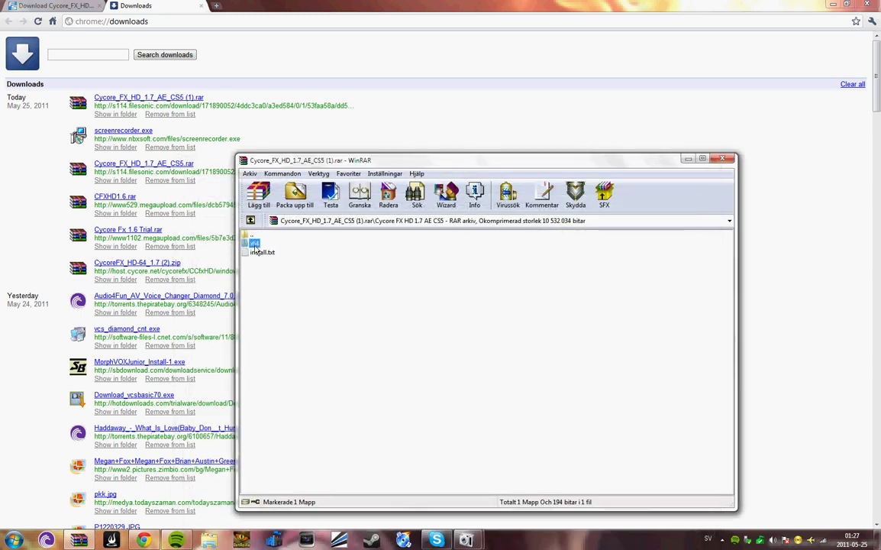
left_click_drag(436, 487, 252, 243)
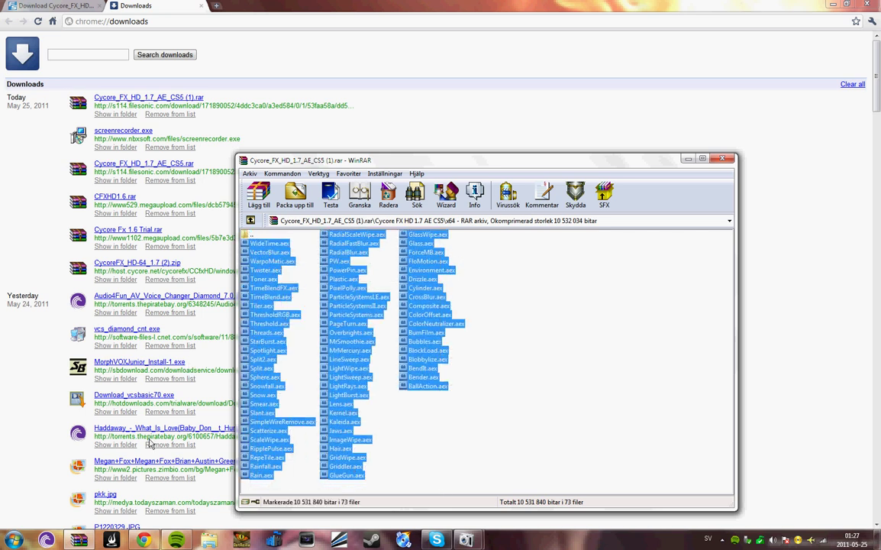
Navigate from the After Effects shortcut's file location to its Plug-ins\Effects folder
key("super+d")
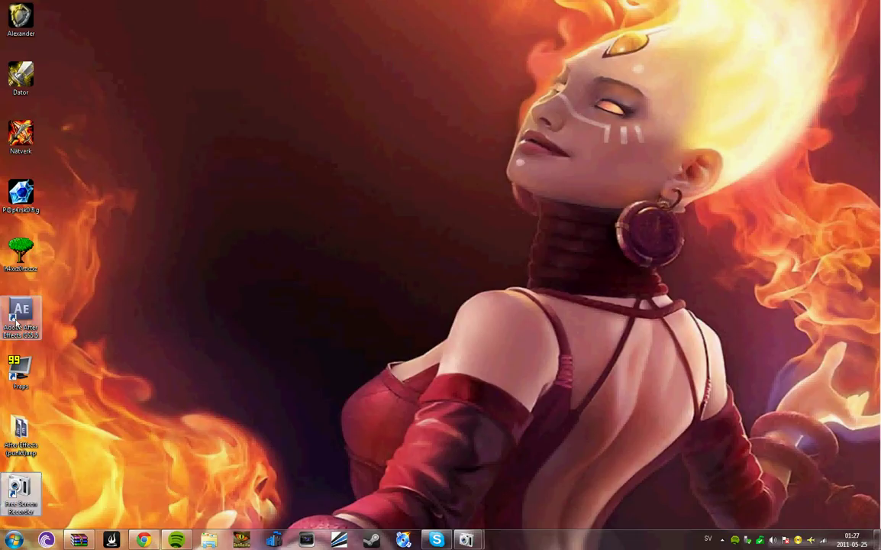
right_click(17, 317)
left_click(49, 135)
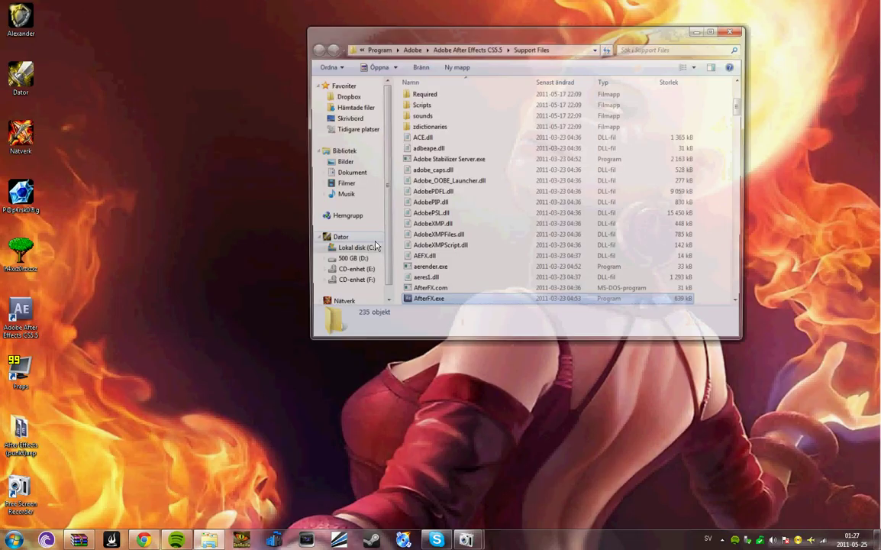
scroll(465, 197, "up", 5)
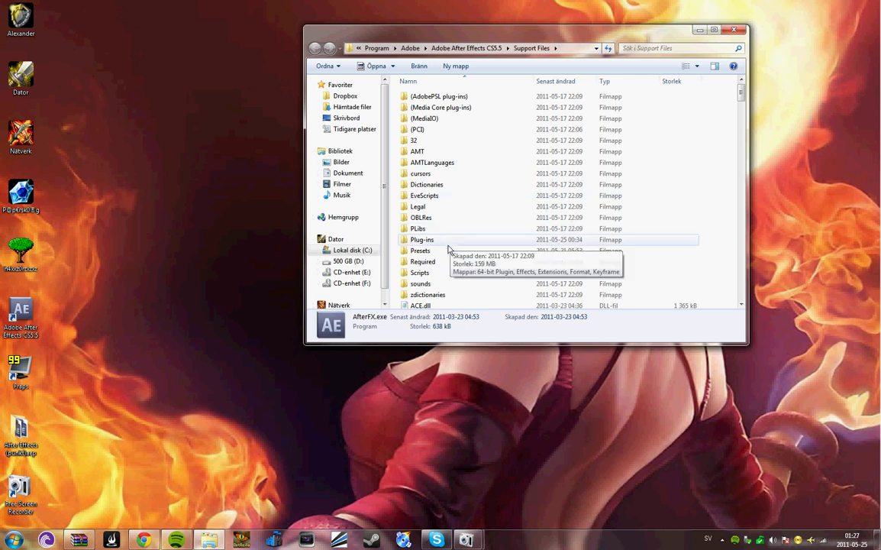
double_click(425, 239)
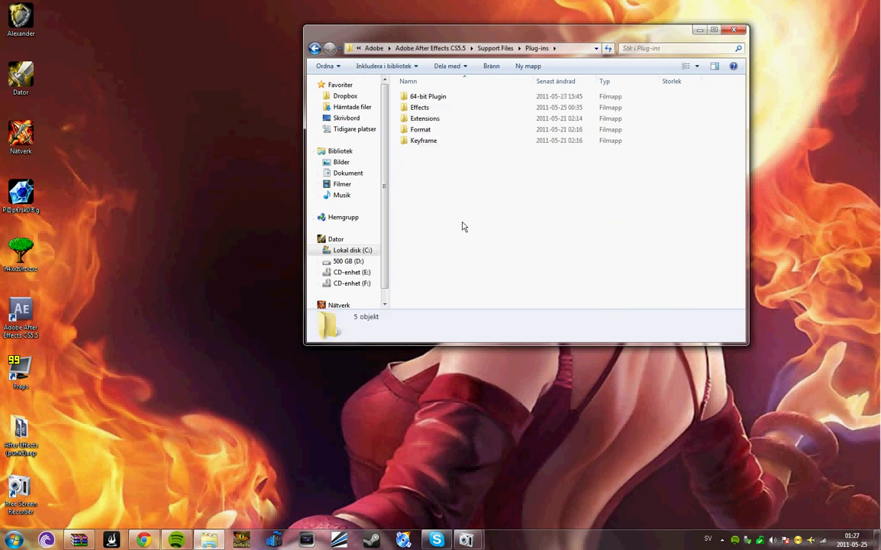
double_click(424, 108)
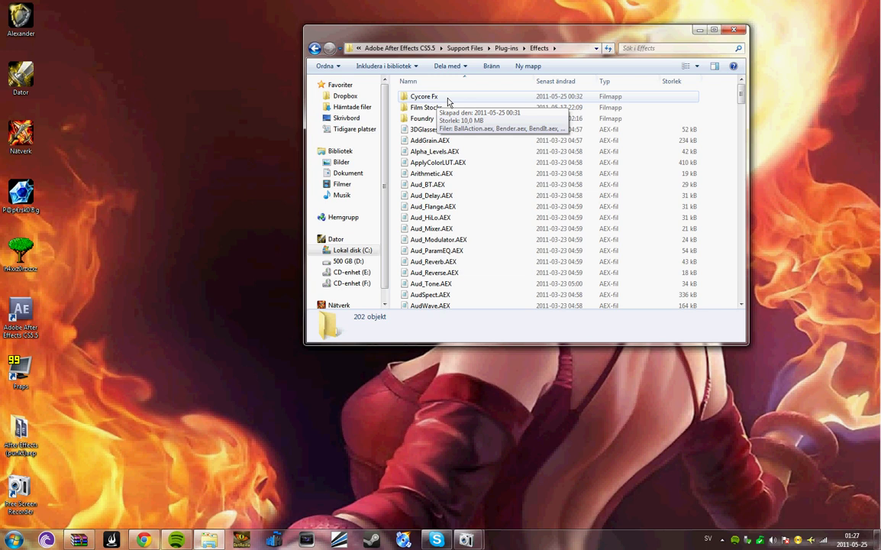
Verify BlockLoad.aex sits in Effects\Cycore Fx, return to Effects, and close the Explorer window
double_click(448, 102)
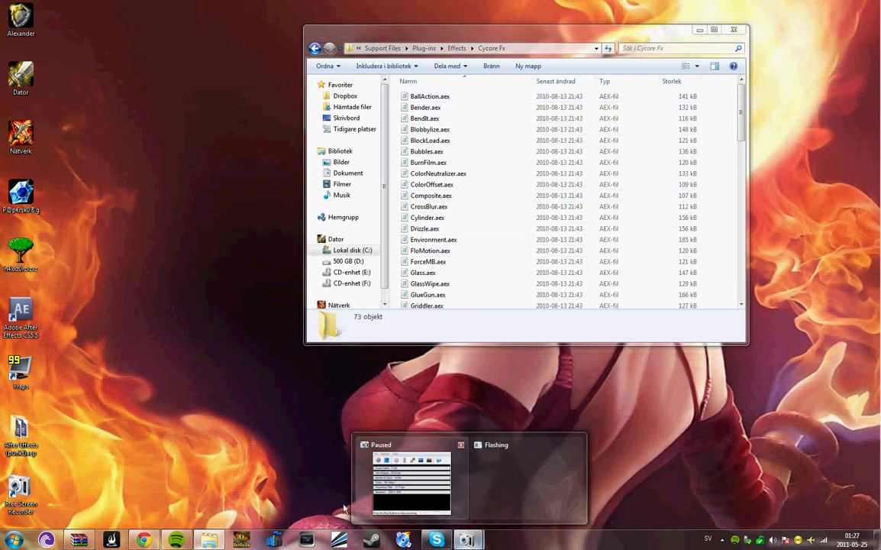
left_click(80, 489)
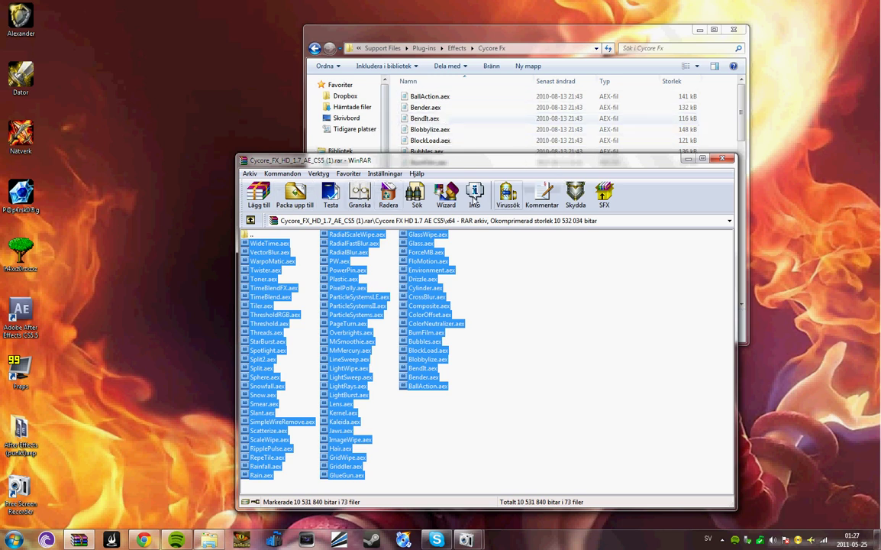
left_click(687, 160)
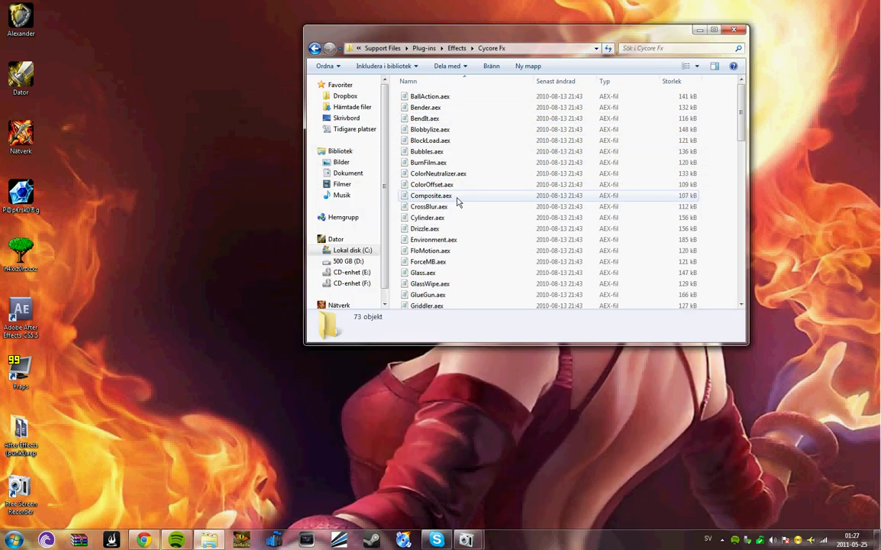
left_click(456, 142)
scroll(449, 127, "down", 2)
key("BackSpace")
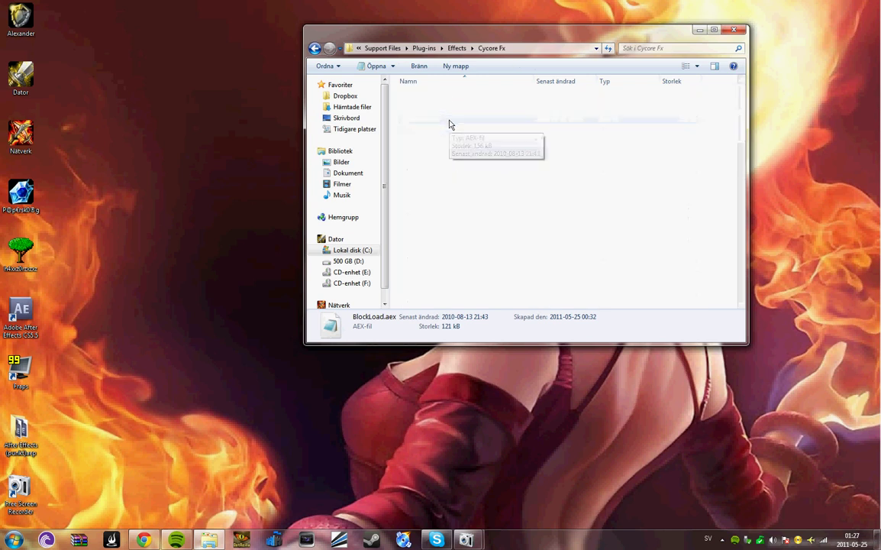
left_click(699, 29)
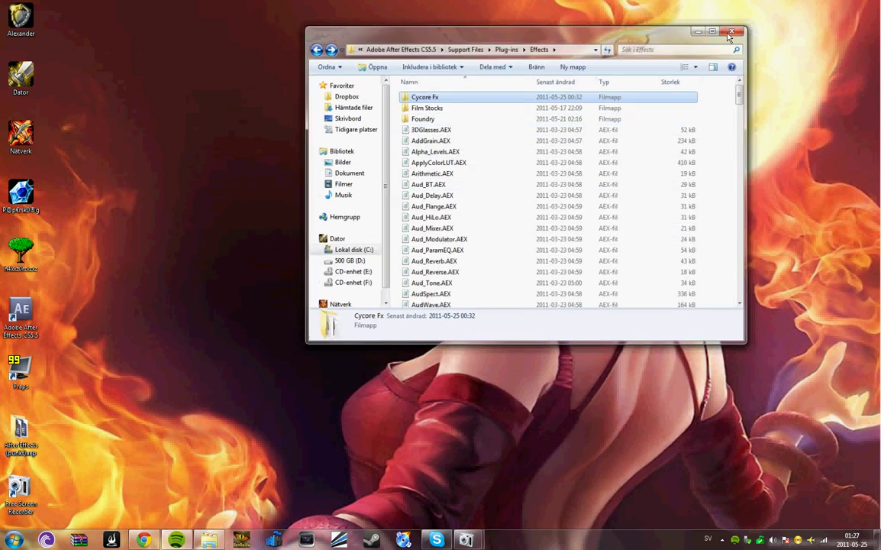
Launch After Effects CS5.5 and create Comp 1 with a 1280×720 Dark Gray Solid 1 layer
left_click(21, 317)
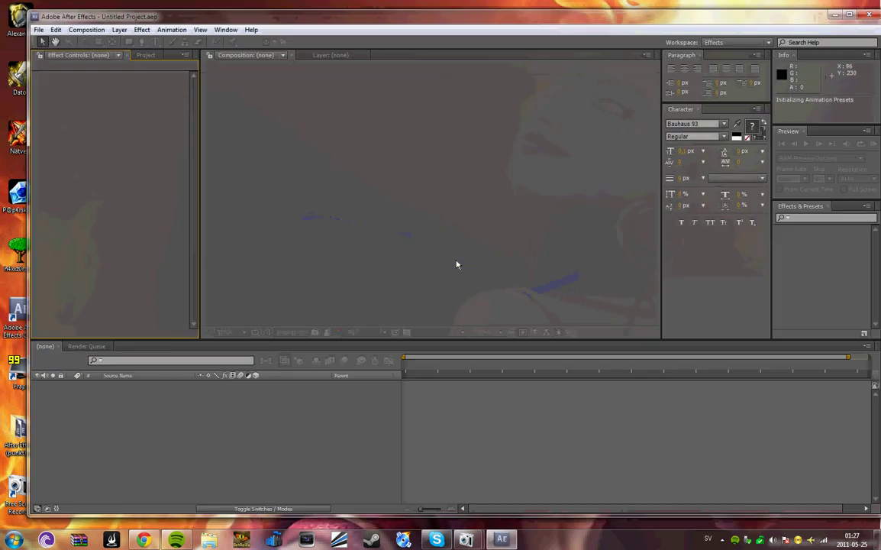
left_click(805, 218)
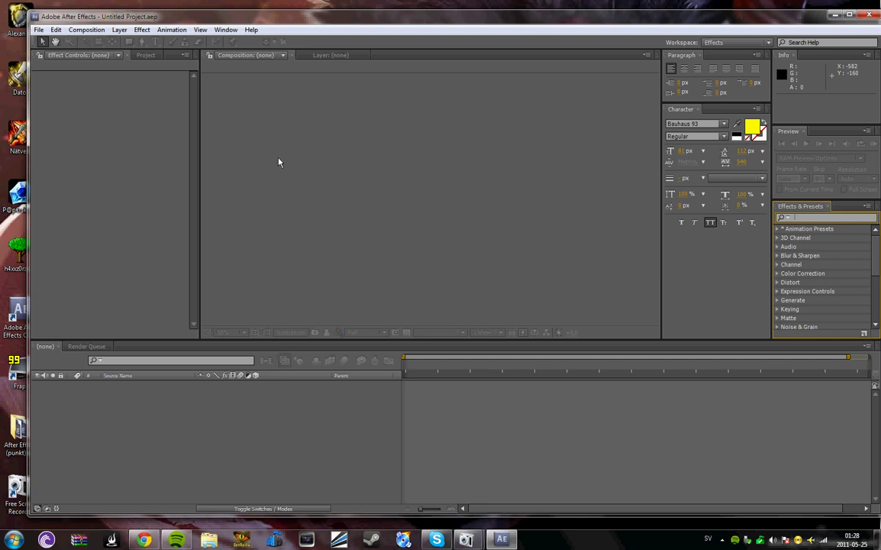
key("ctrl+n")
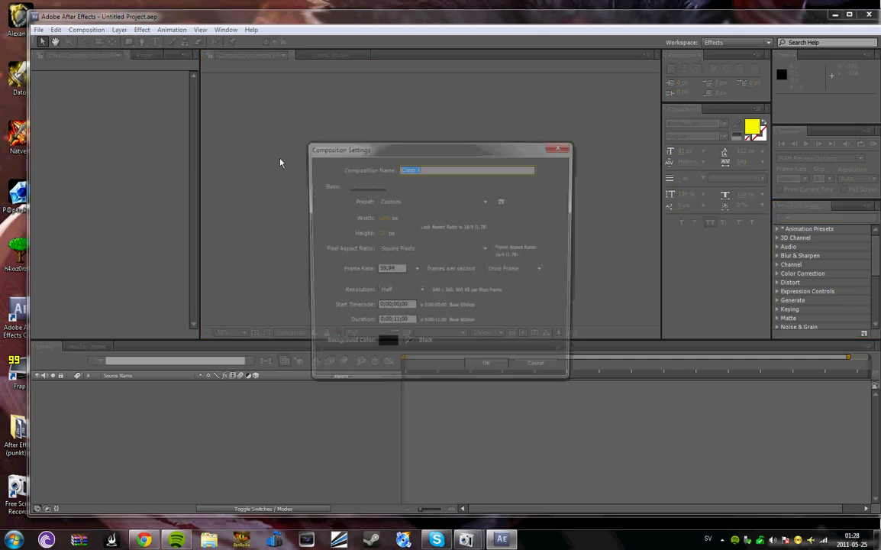
key("Return")
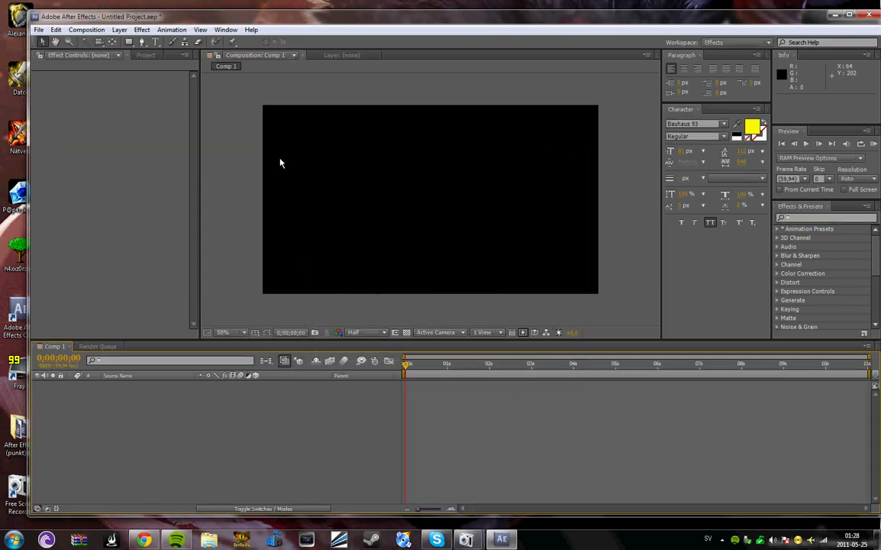
key("ctrl+y")
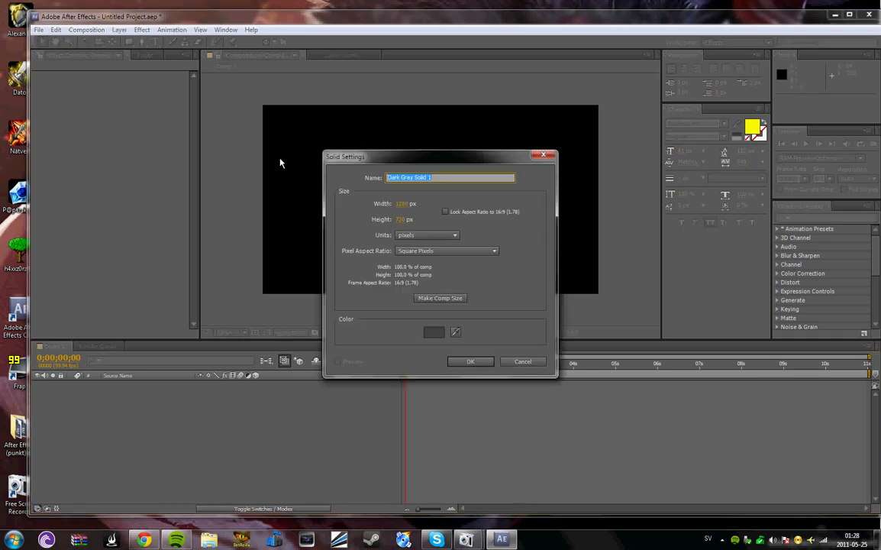
key("Return")
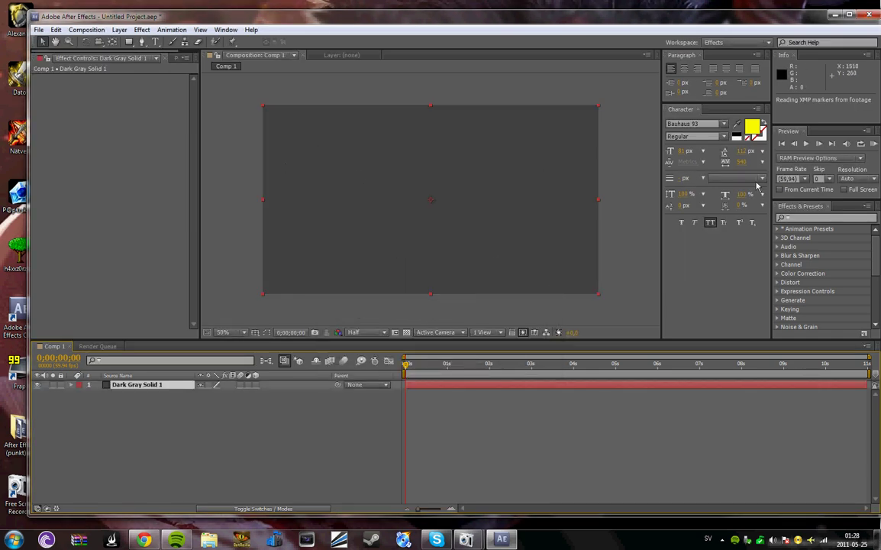
Search effects for 'cc par' and apply CC Particle World to the solid
left_click(811, 218)
type("cc")
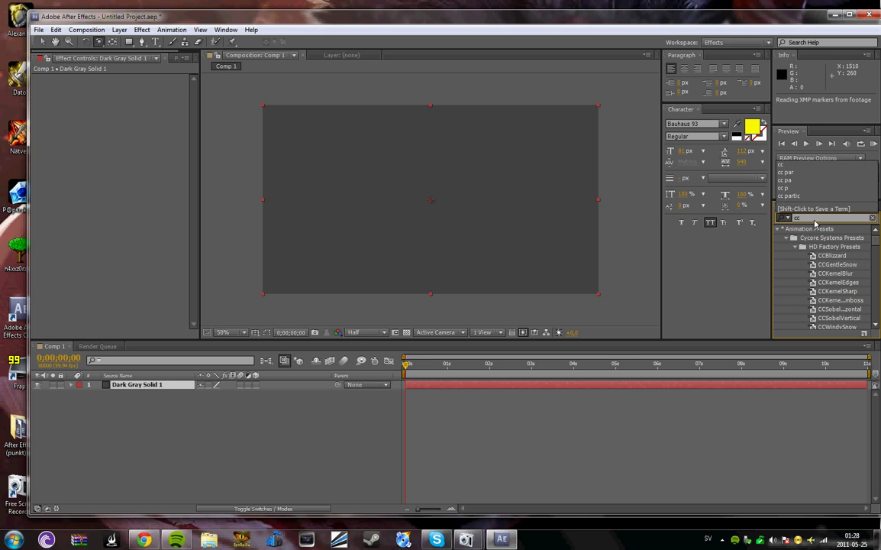
type(" par")
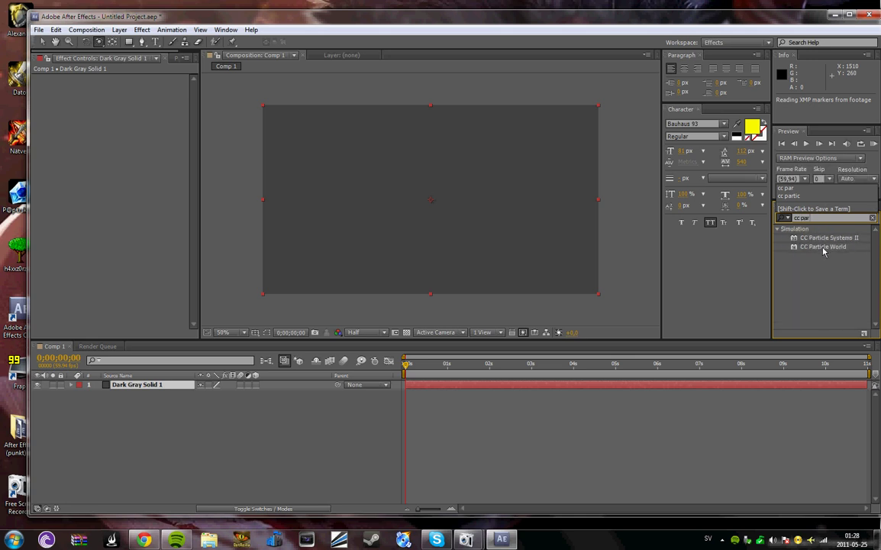
left_click_drag(824, 249, 424, 222)
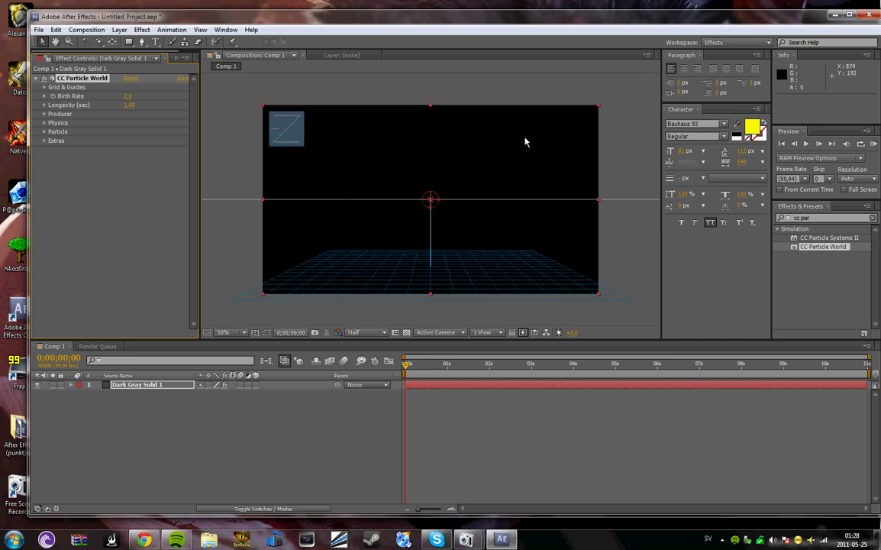
Apply CC Radial Blur and CC Color Offset from the 'cc' search, then scrub the timeline
key("ctrl+5")
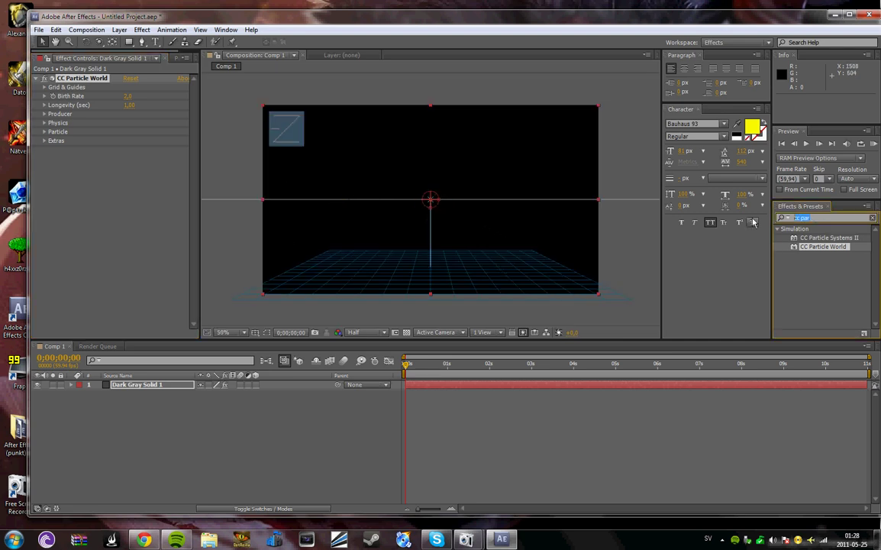
type("cc")
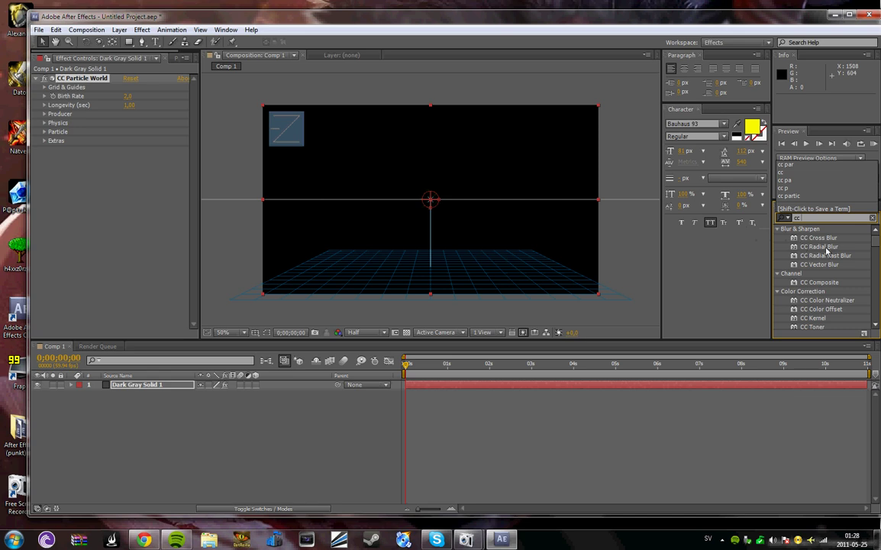
left_click_drag(818, 247, 616, 272)
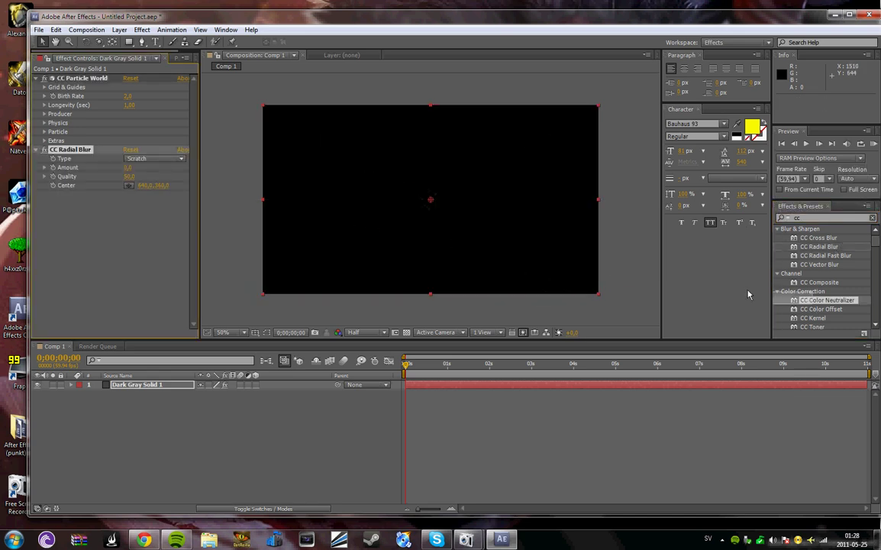
left_click_drag(821, 309, 409, 206)
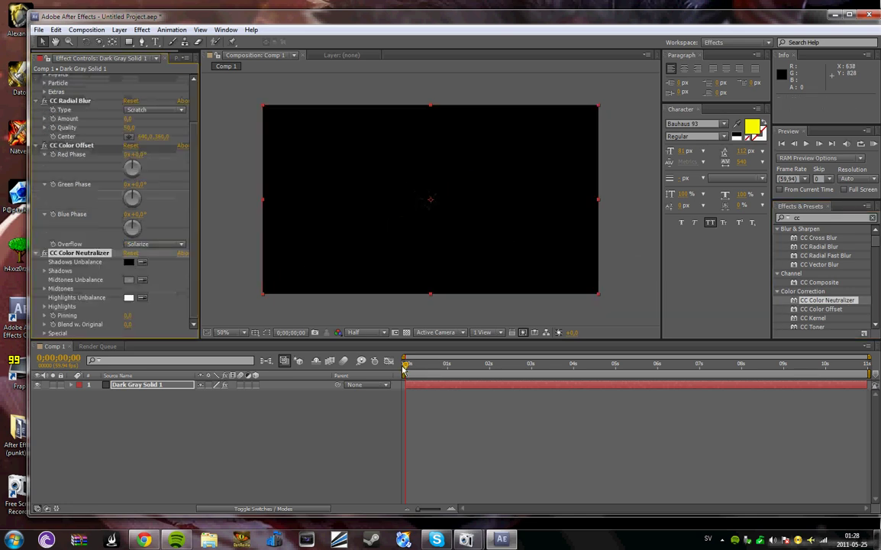
mouse_move(404, 368)
left_mouse_down()
mouse_move(867, 366)
mouse_move(409, 362)
left_mouse_up()
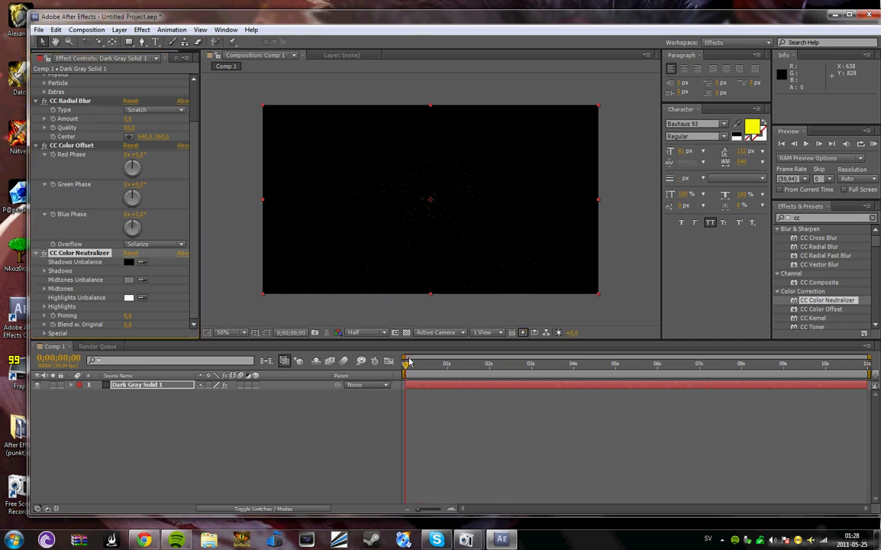
Quit After Effects without saving, then restore the paused Free Screen Recorder window
left_click(869, 14)
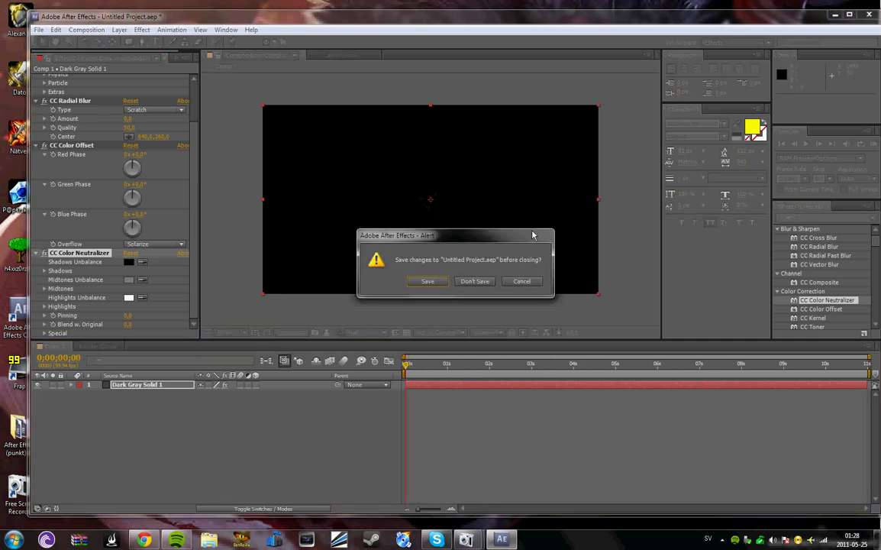
left_click(477, 281)
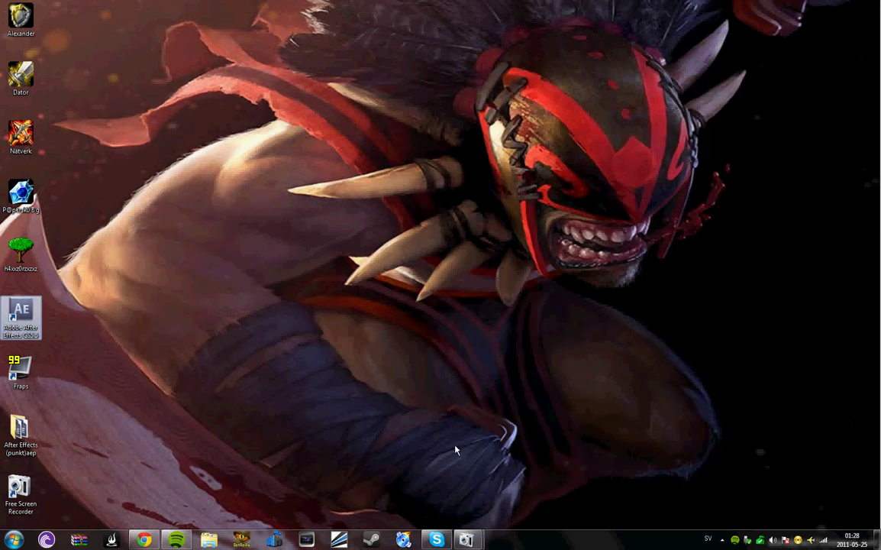
mouse_move(466, 540)
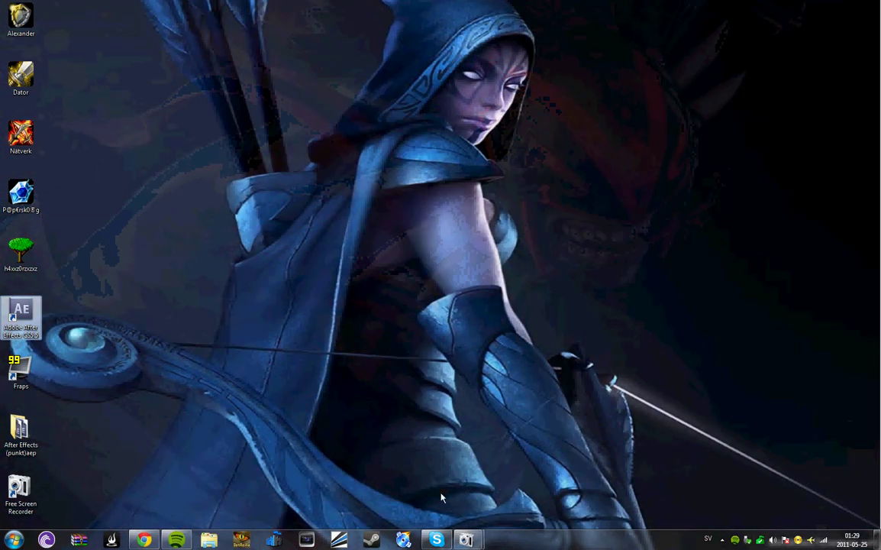
left_click(466, 540)
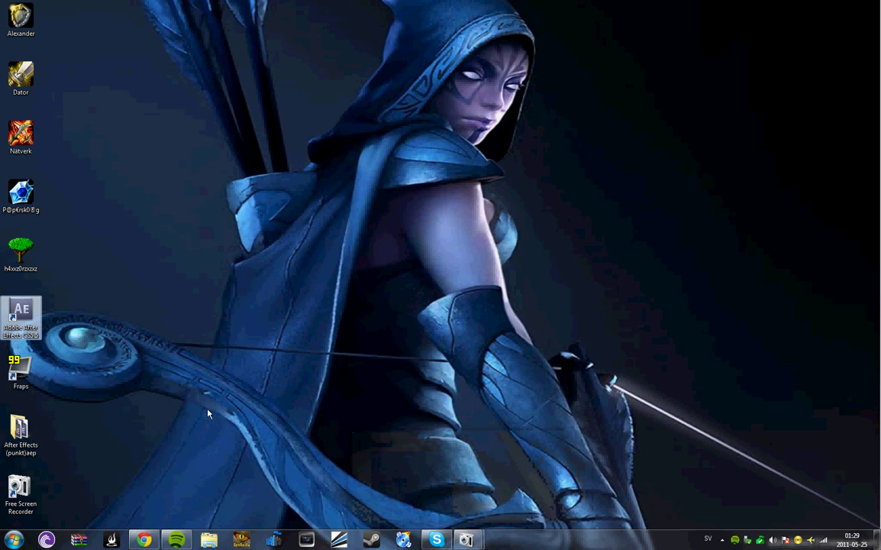
left_click(466, 540)
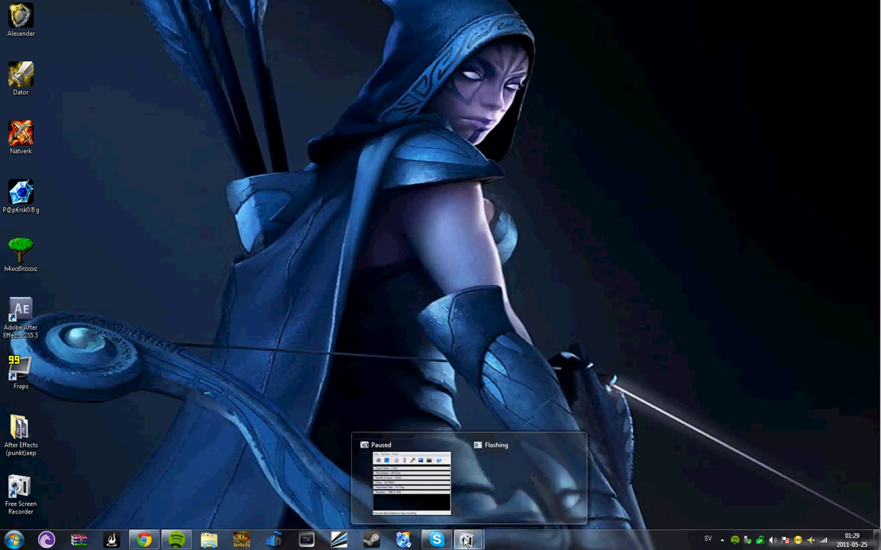
left_click(409, 478)
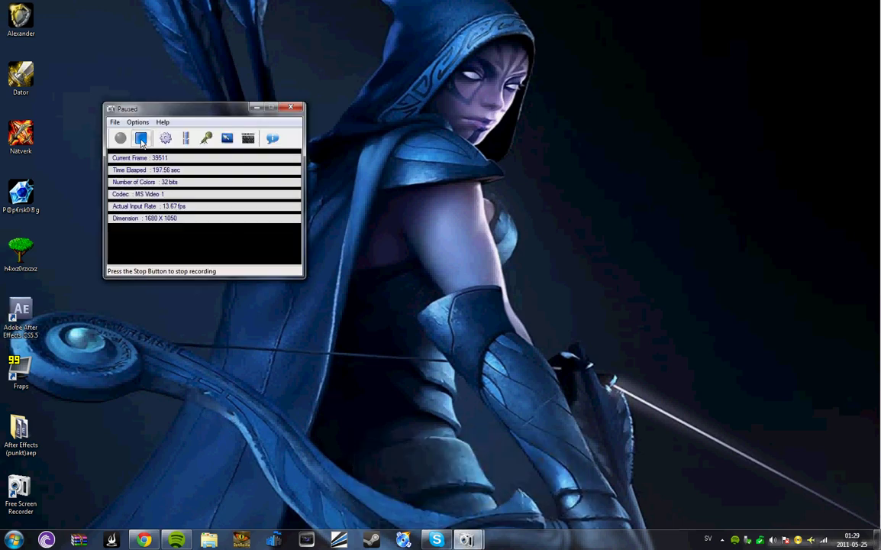